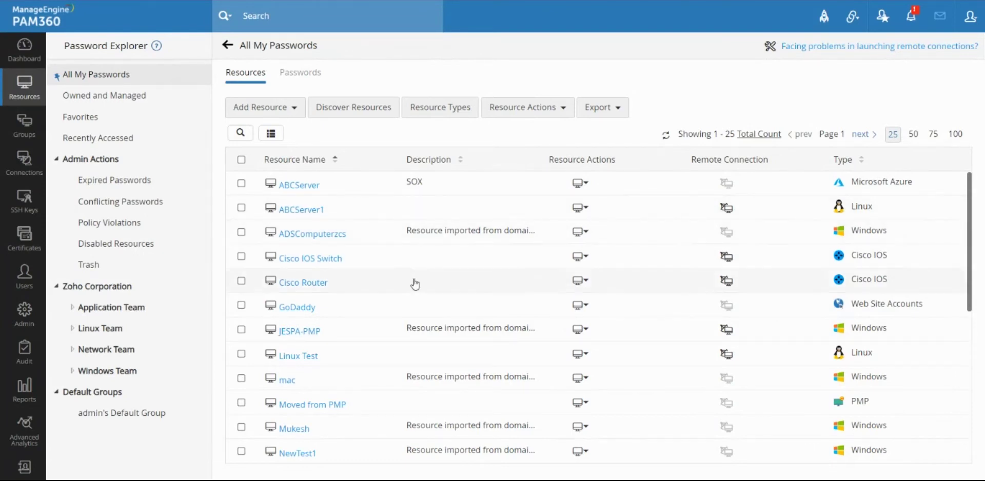
Filter resources to names containing 'PMP' and open PMP-ADFS's account list
scroll(308, 226, "down", 3)
scroll(311, 236, "down", 3)
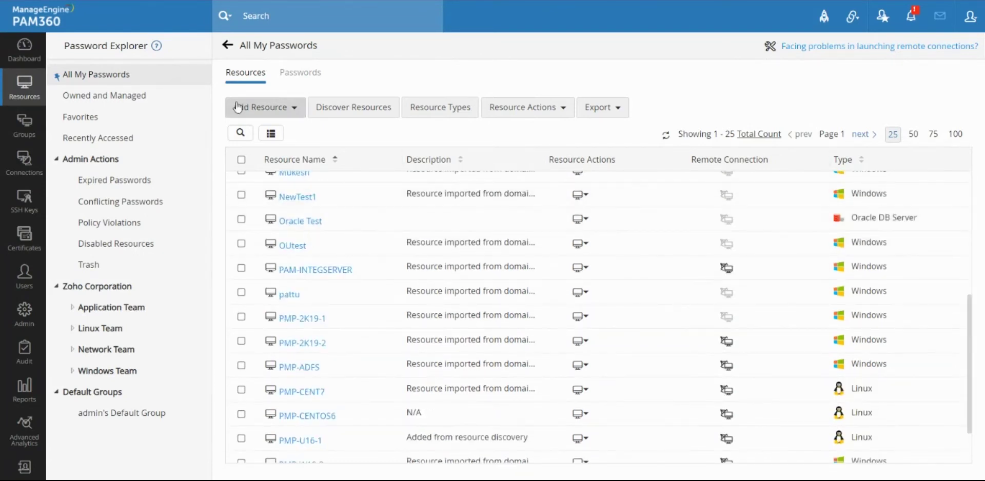
left_click(239, 134)
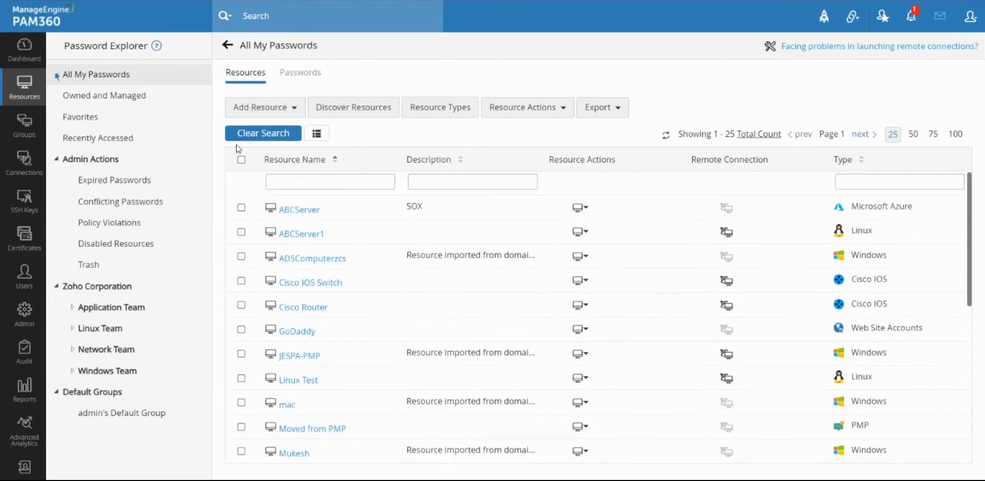
left_click(348, 179)
type("PMP")
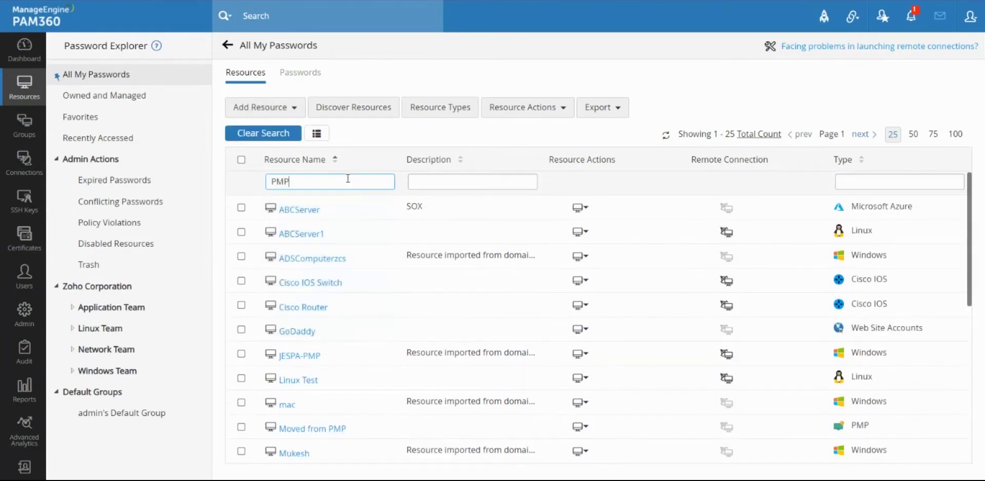
key("Return")
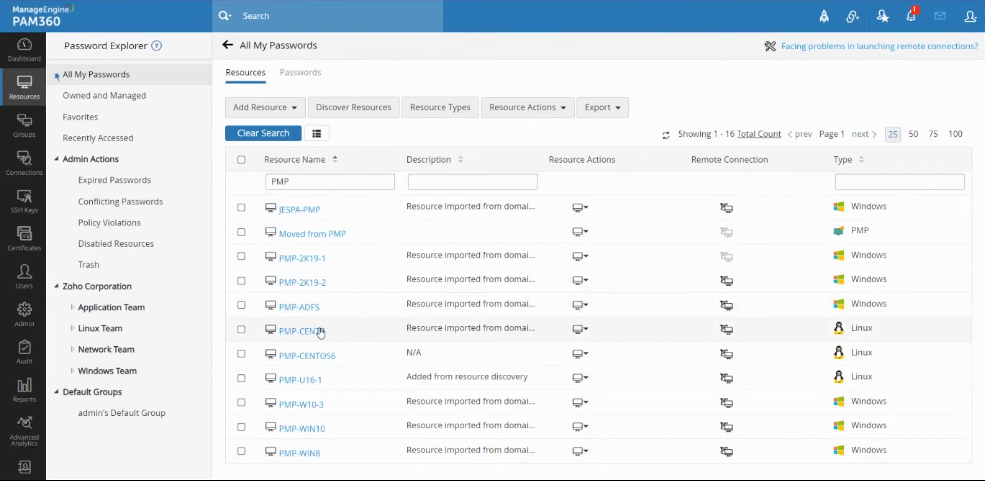
left_click(301, 308)
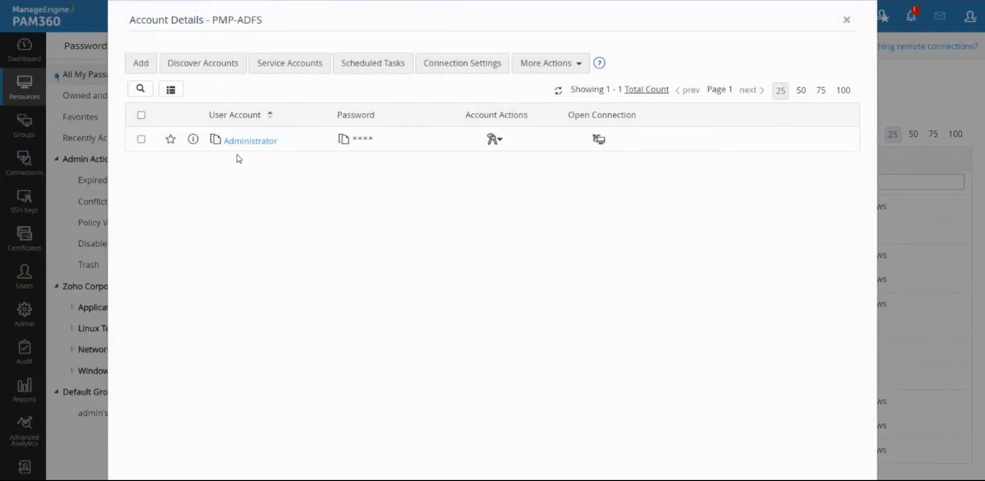
Start a password change for PMP-ADFS's Administrator account with a generated password
left_click(499, 145)
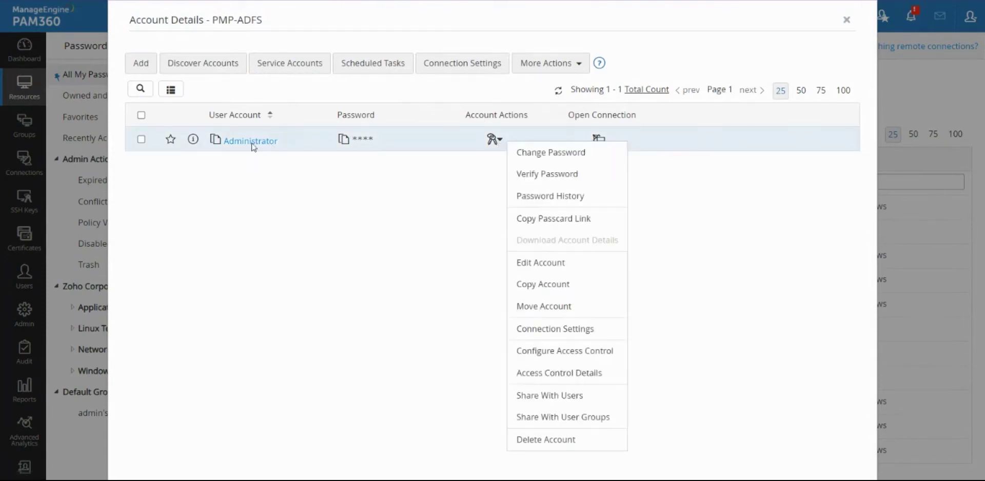
left_click(543, 161)
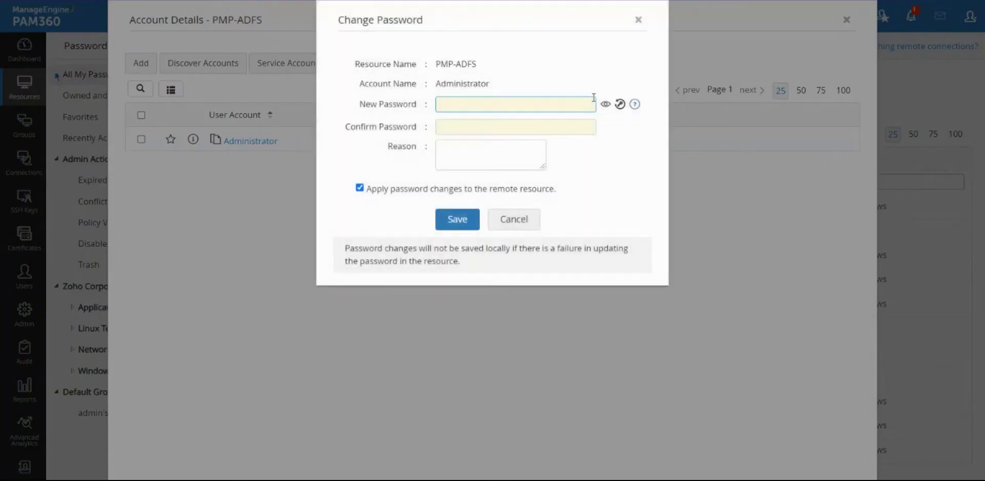
left_click(619, 106)
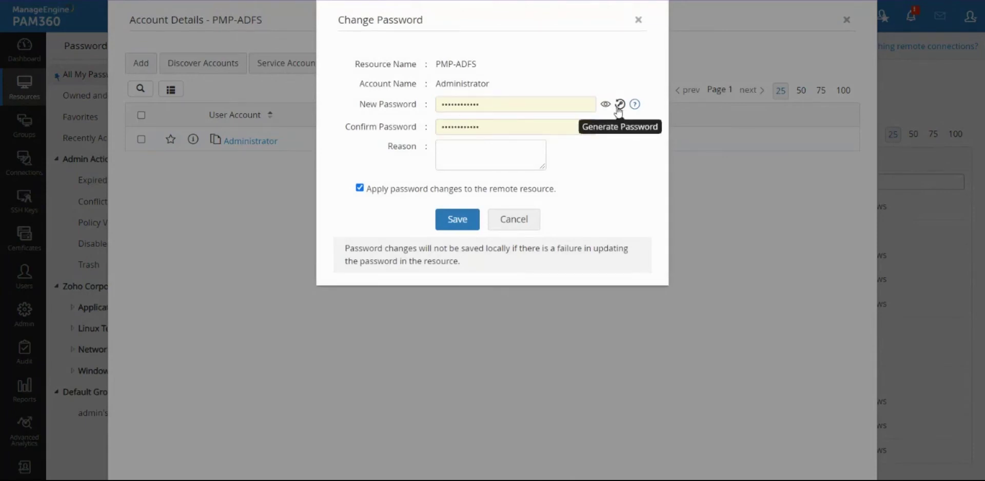
Review the password policy, then briefly reveal and re-mask the generated password
left_click(635, 105)
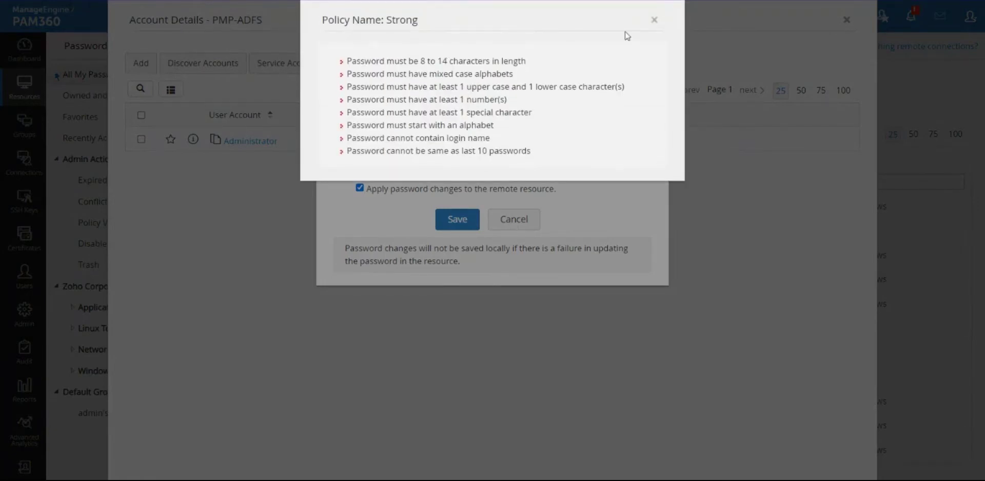
left_click(656, 20)
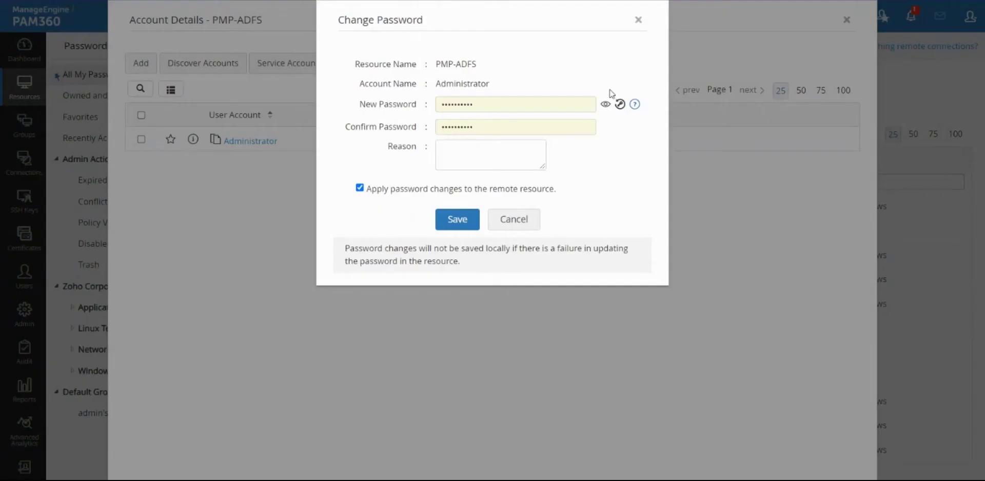
left_click(620, 102)
left_click_drag(501, 111, 429, 105)
left_click(554, 103)
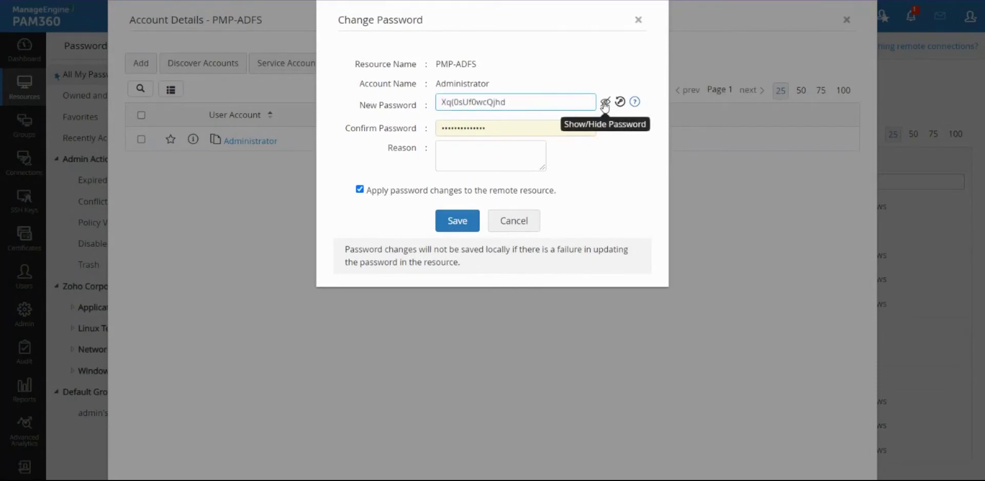
left_click(605, 102)
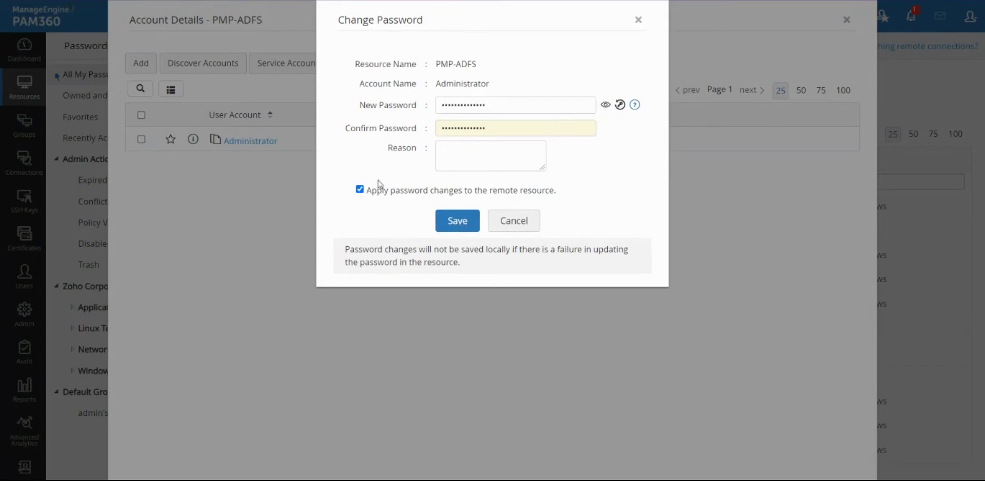
left_click_drag(435, 65, 483, 67)
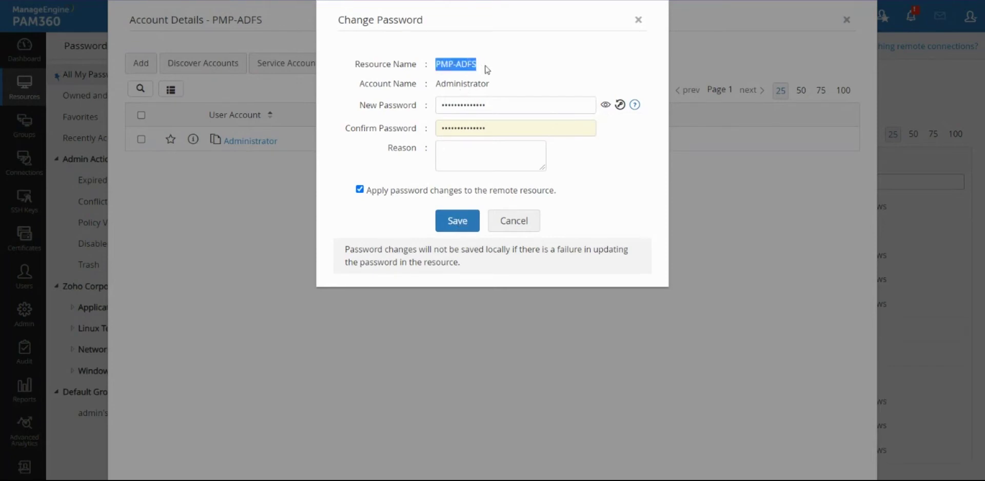
Toggle 'Apply password changes to the remote resource' off and on, then save the password
left_click_drag(434, 83, 497, 89)
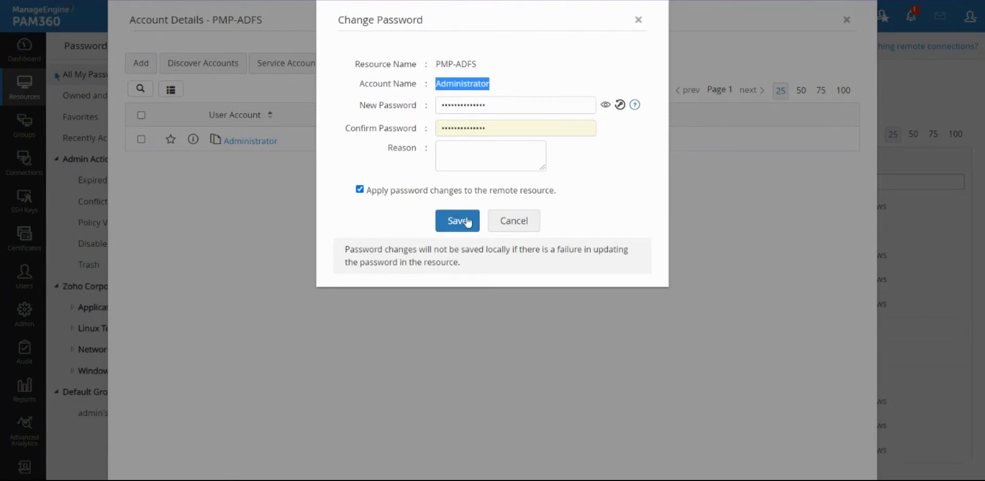
left_click(406, 194)
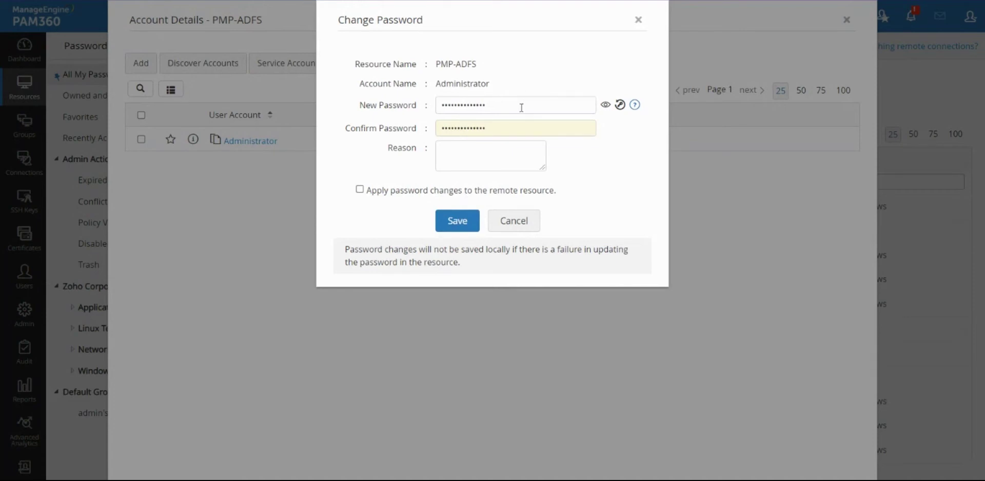
left_click_drag(446, 88, 514, 88)
left_click(514, 87)
double_click(519, 109)
key("ctrl+v")
left_click(374, 194)
left_click(459, 221)
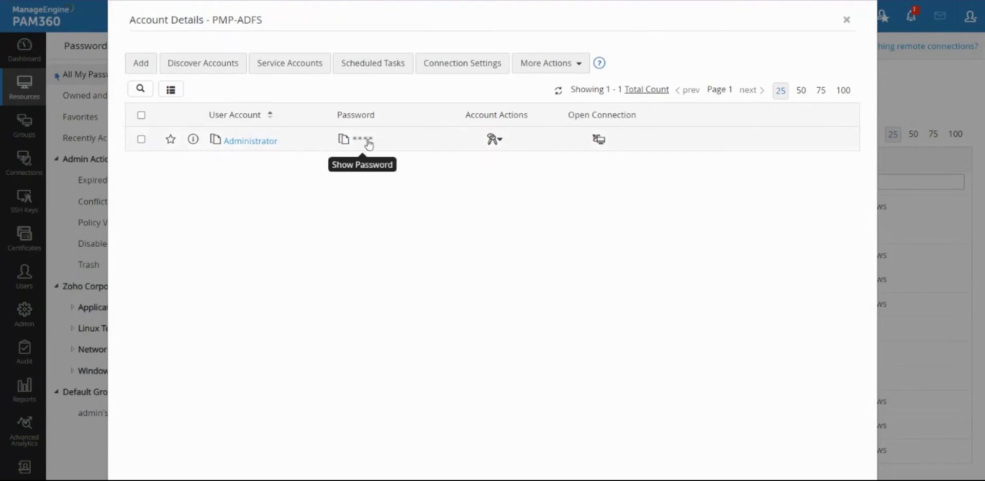
Check the Administrator account's password history, then close it and the account details
left_click(494, 141)
left_click(547, 198)
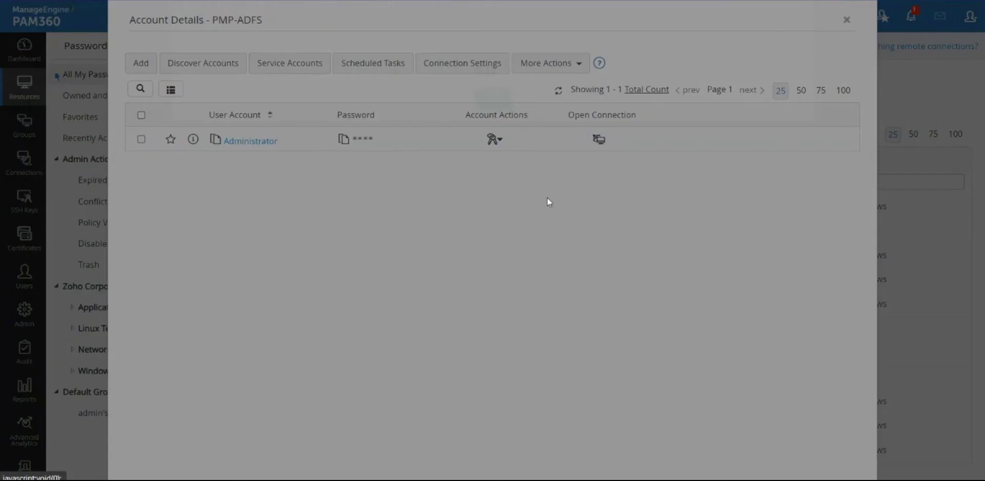
left_click(228, 149)
left_click(485, 178)
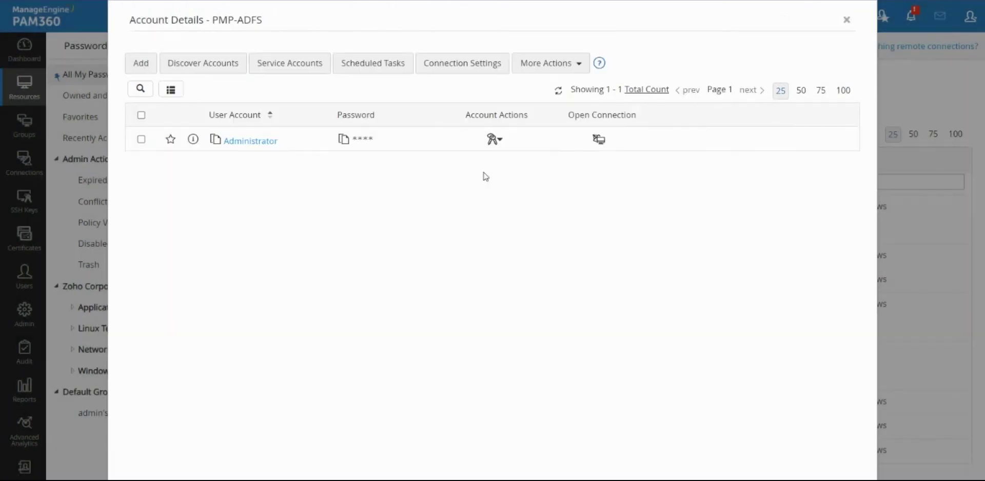
left_click(846, 22)
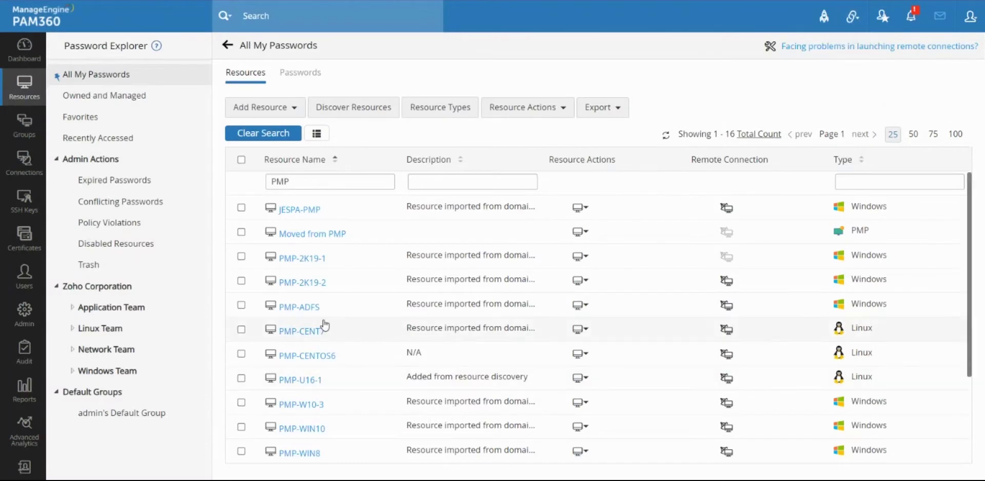
Clear the 'PMP' name filter from the resource list
scroll(326, 288, "down", 1)
scroll(326, 273, "up", 1)
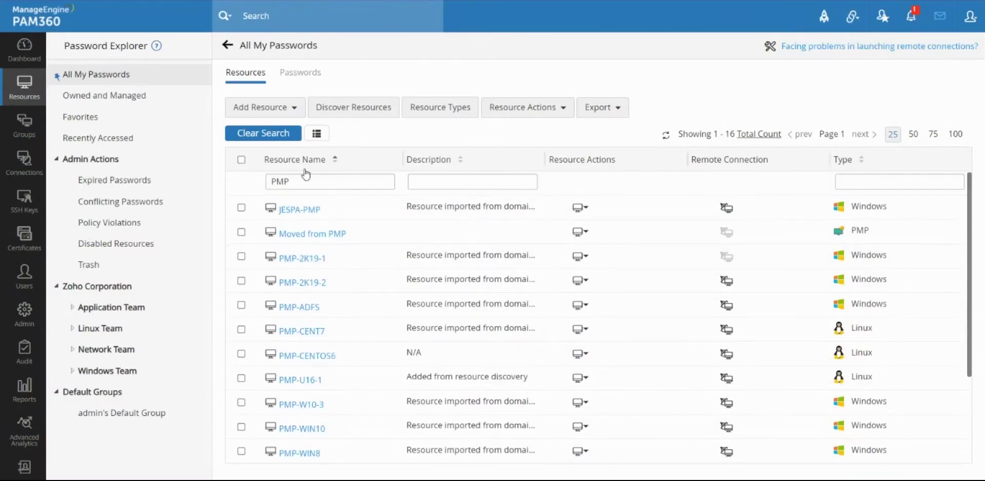
left_click(263, 133)
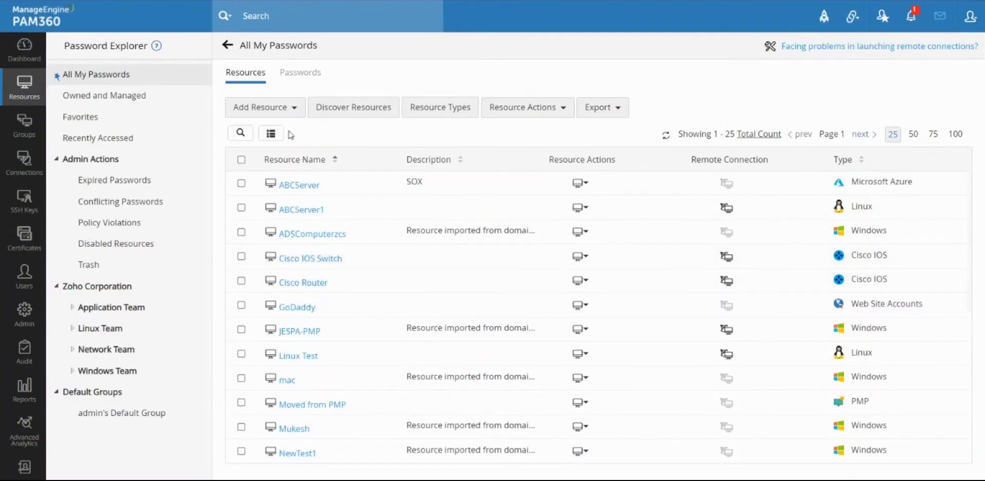
Go to Resource Groups and locate the Local Admin Paswords group
left_click(19, 130)
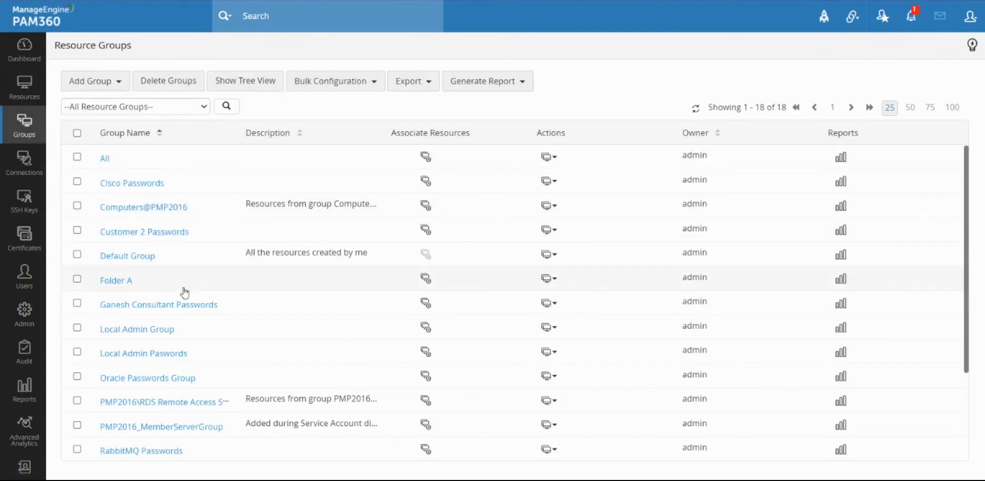
scroll(223, 282, "down", 3)
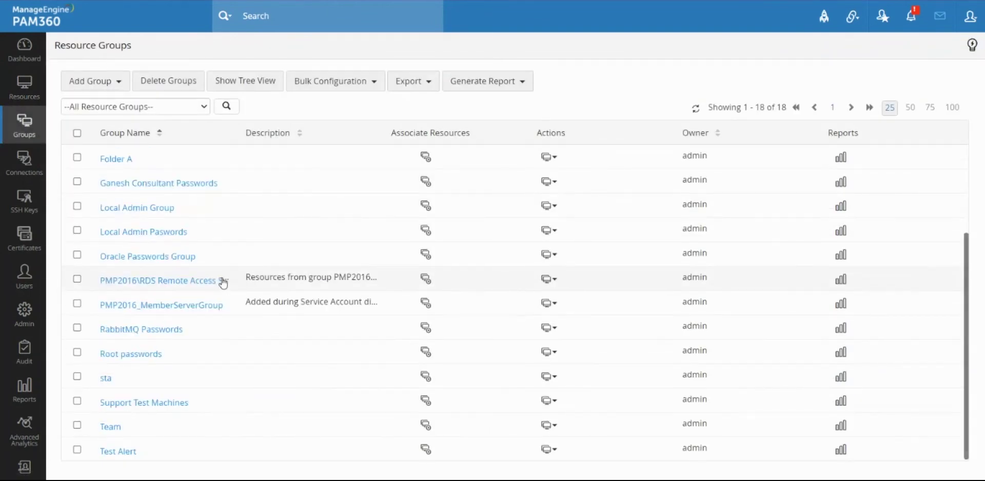
left_click_drag(198, 234, 91, 232)
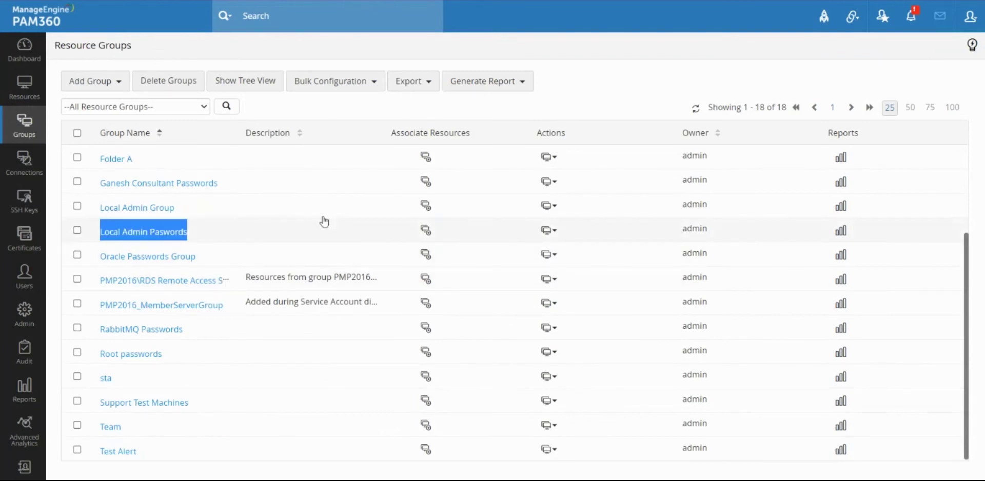
left_click(343, 156)
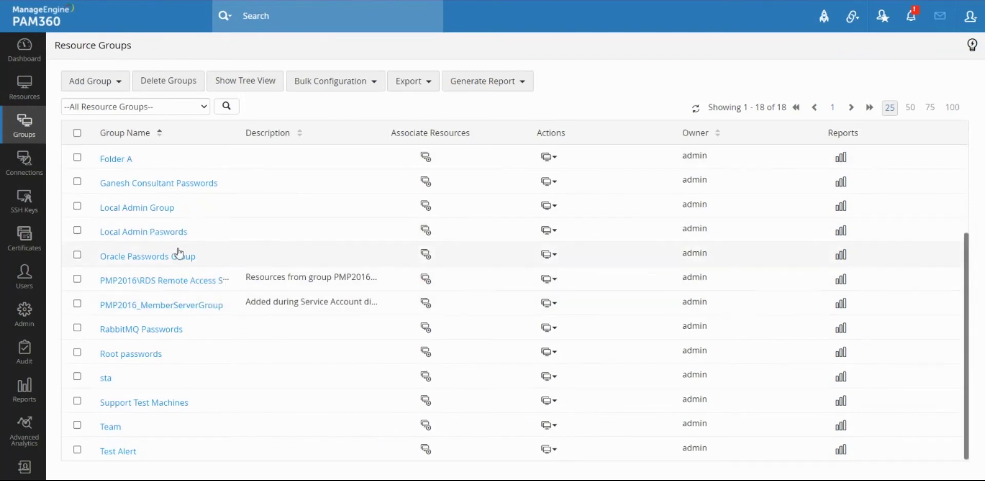
Open a one-time password reset for Local Admin Paswords and cancel it unsaved
left_click(548, 230)
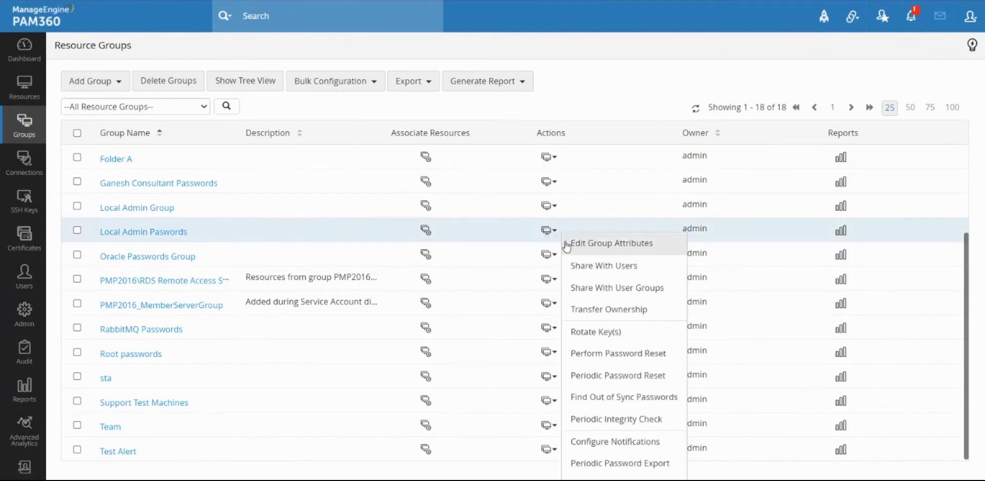
left_click(634, 354)
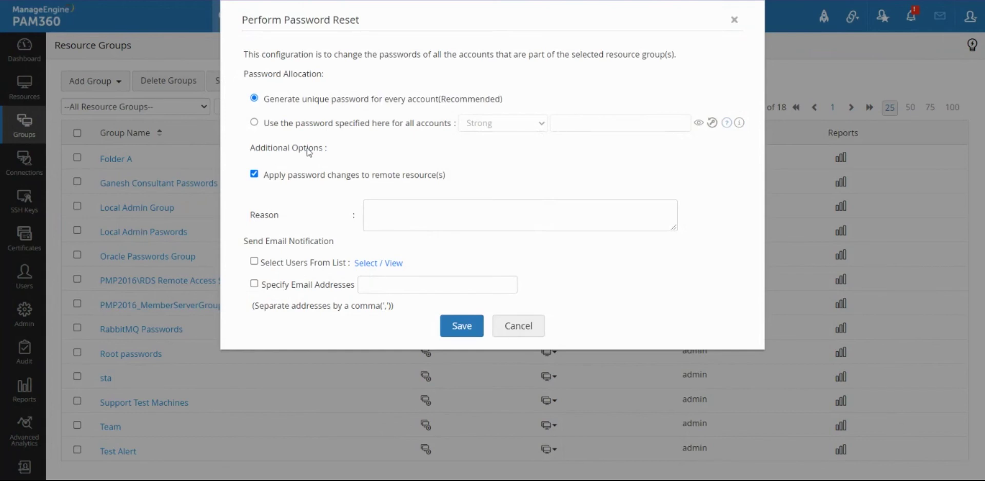
left_click_drag(297, 100, 541, 100)
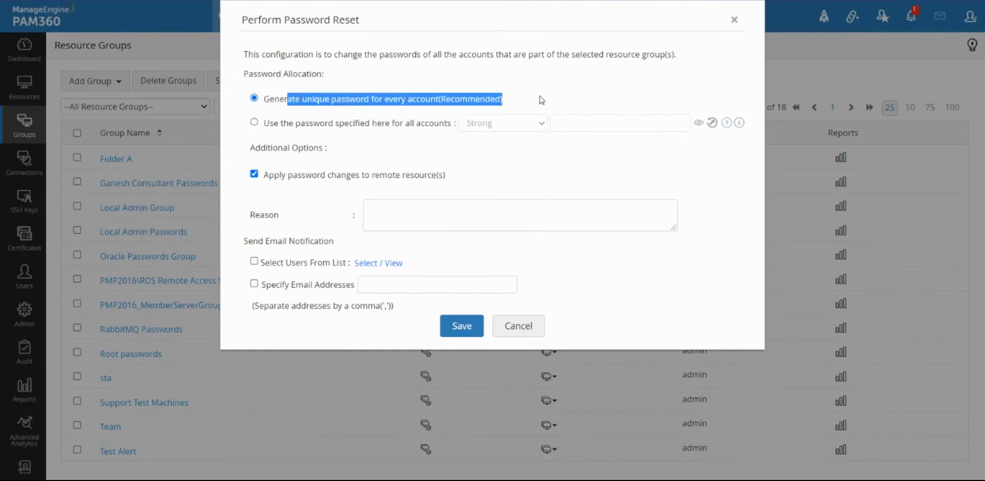
left_click(529, 332)
left_click(548, 234)
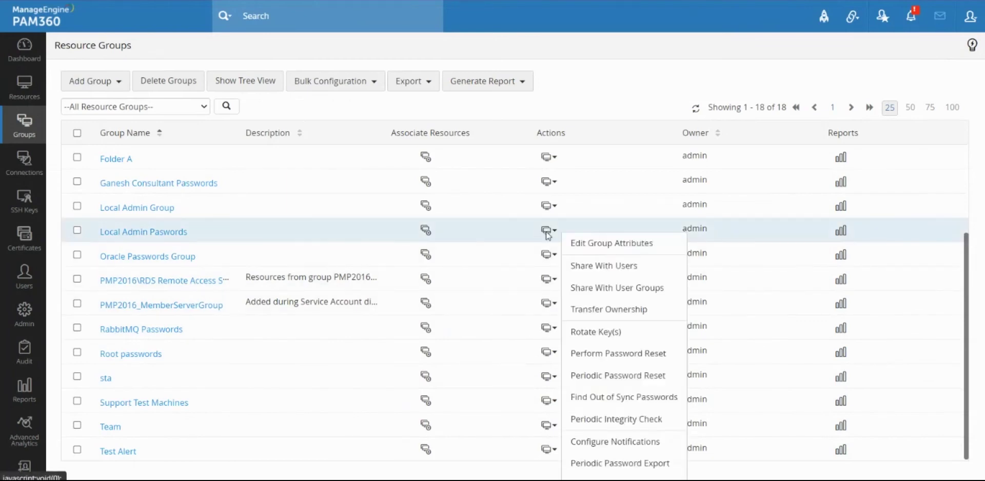
Set up a periodic reset every 30 days, starting 09/25/2021, keeping default notification and allocation
left_click(641, 376)
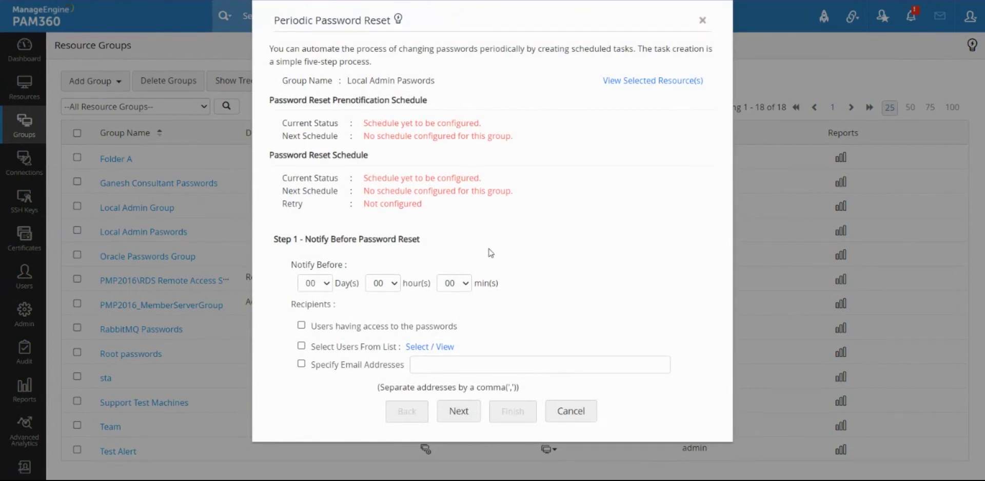
left_click(465, 417)
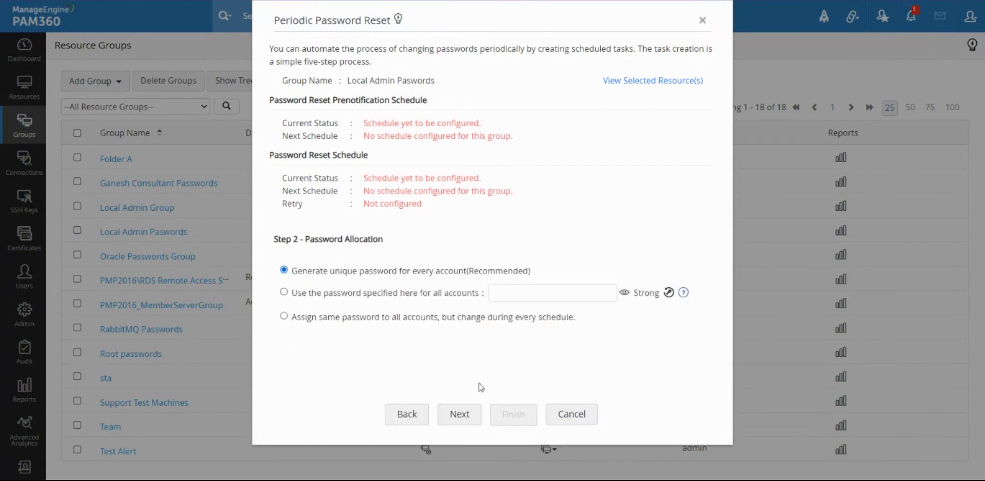
left_click(475, 415)
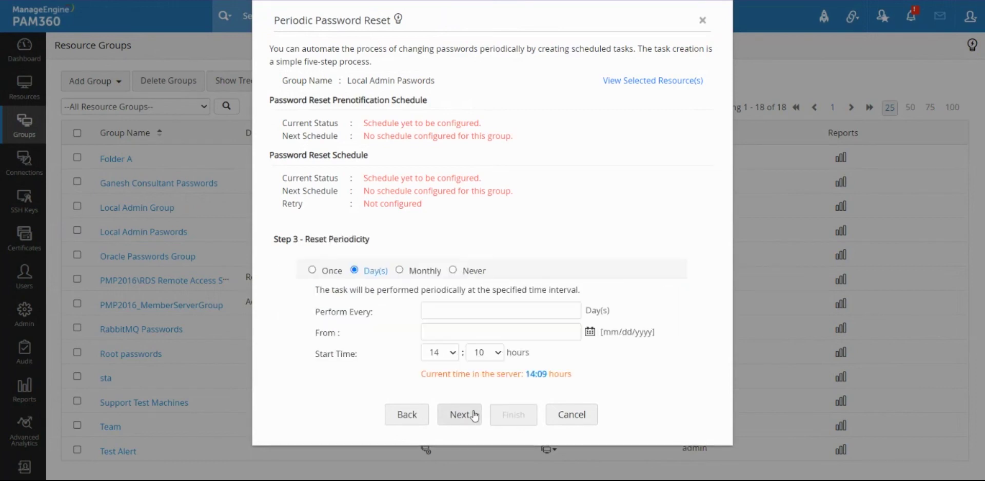
left_click(446, 310)
type("30")
left_click(460, 339)
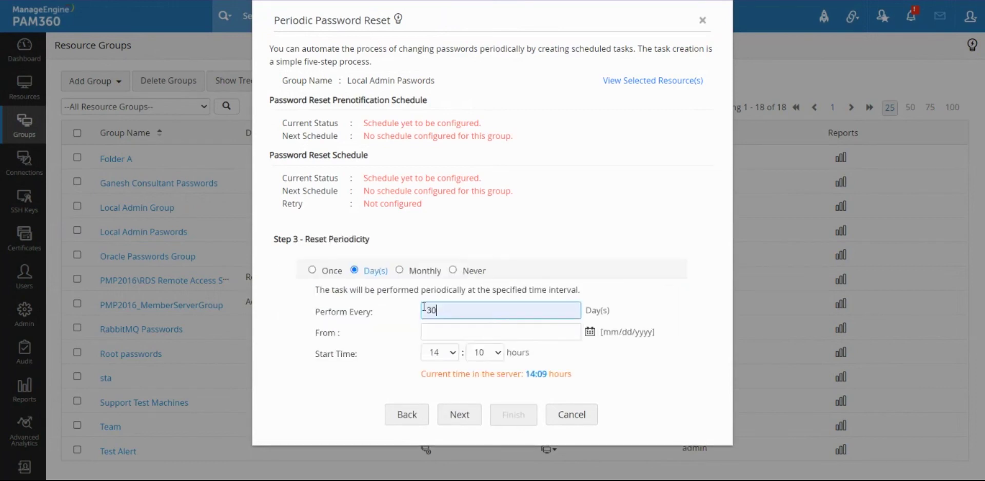
left_click(590, 332)
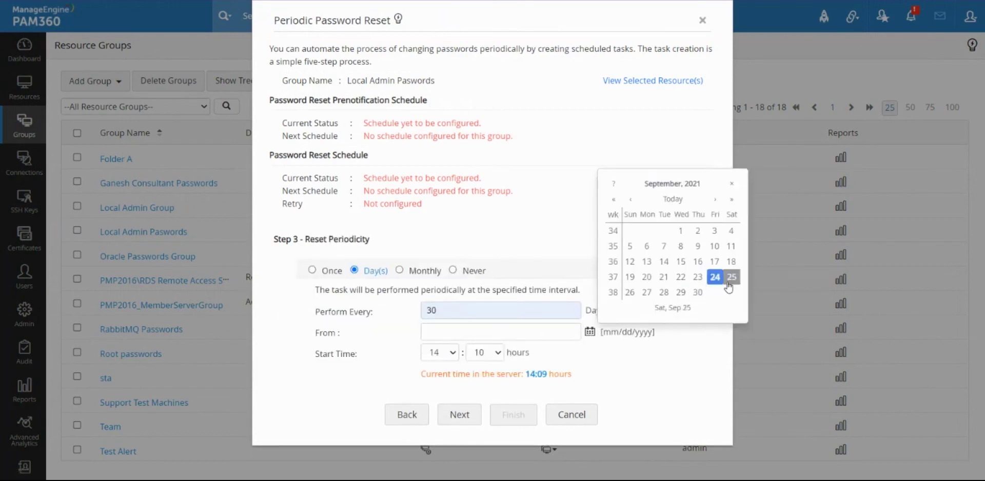
left_click(732, 277)
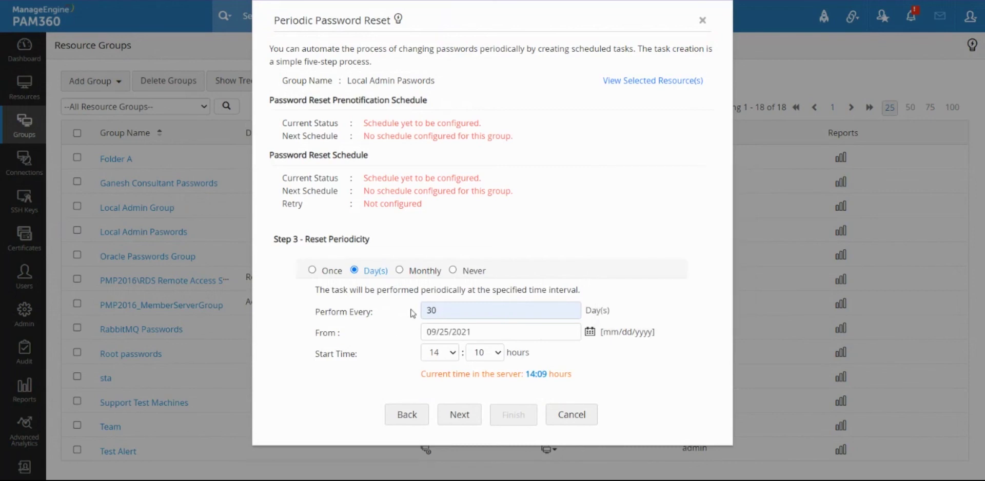
Set the reset retries to 3 with an 8-hour retry interval
left_click(471, 419)
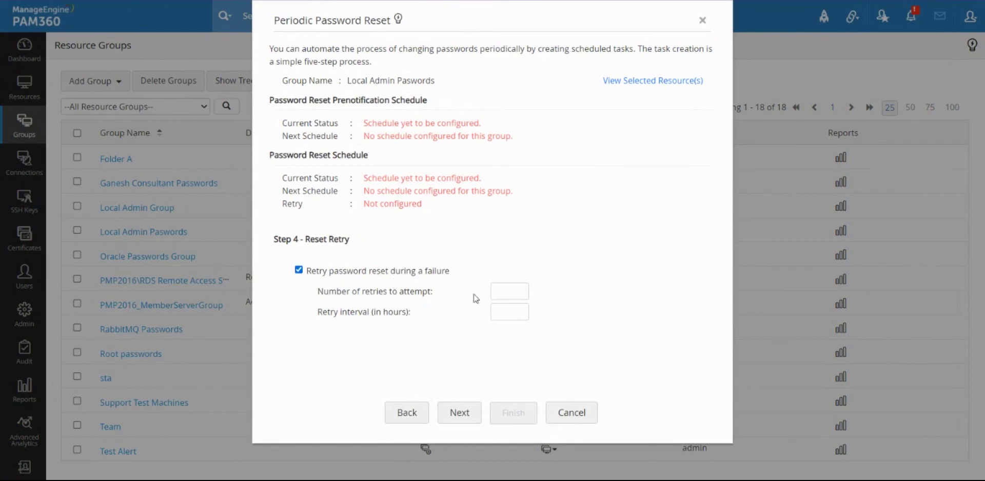
left_click(520, 289)
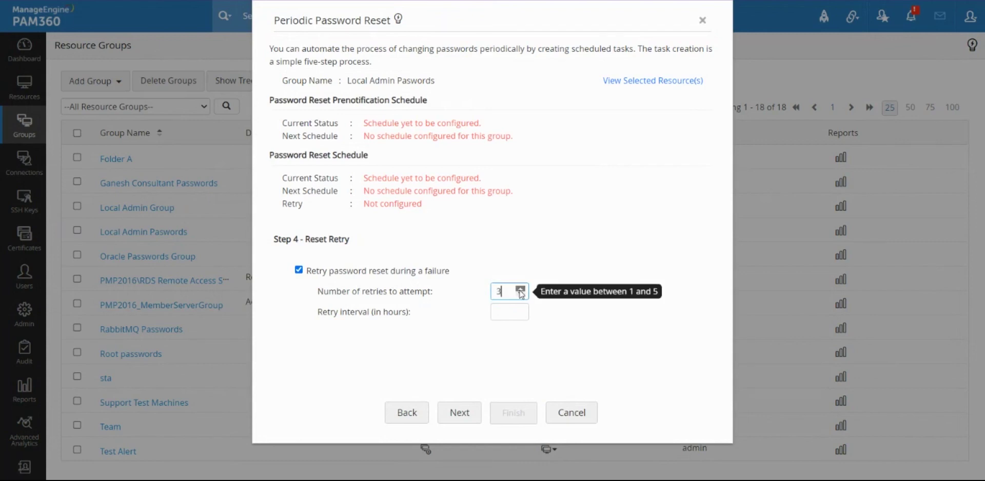
left_click(521, 309)
left_click(521, 310)
type("8")
left_click(596, 361)
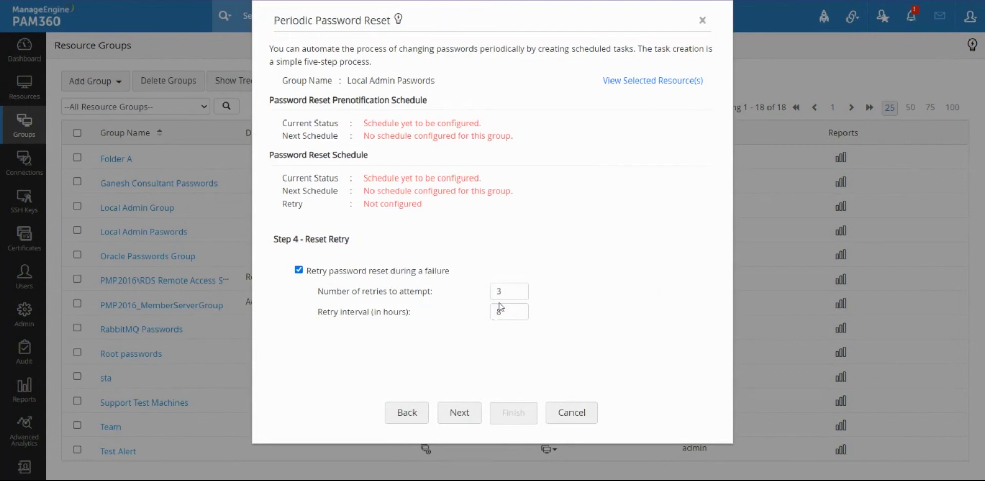
left_click(458, 412)
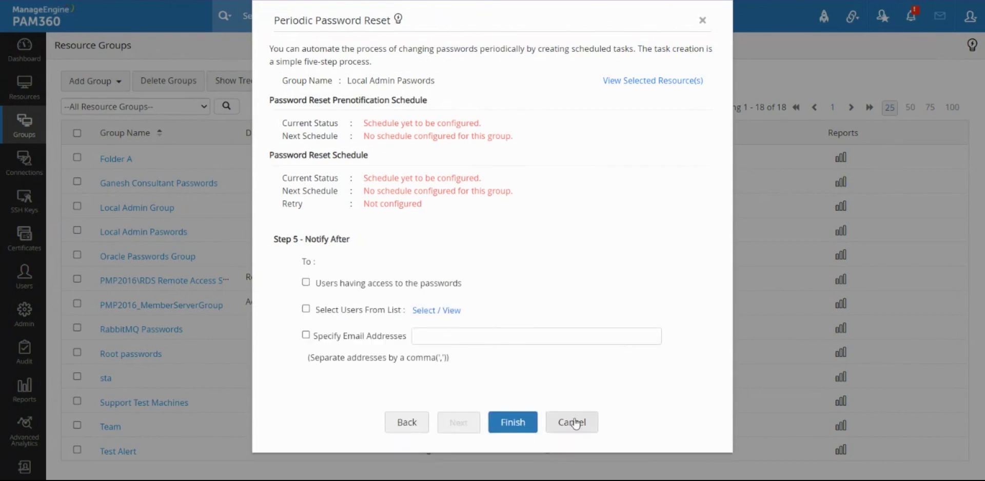
Cancel the periodic reset wizard without finishing, returning to the Resource Groups list
left_click_drag(348, 82, 448, 95)
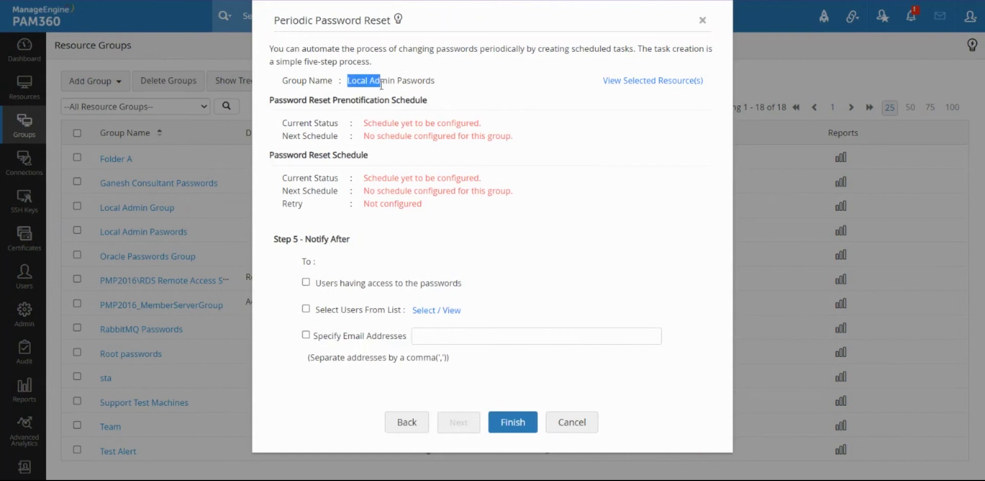
left_click(448, 86)
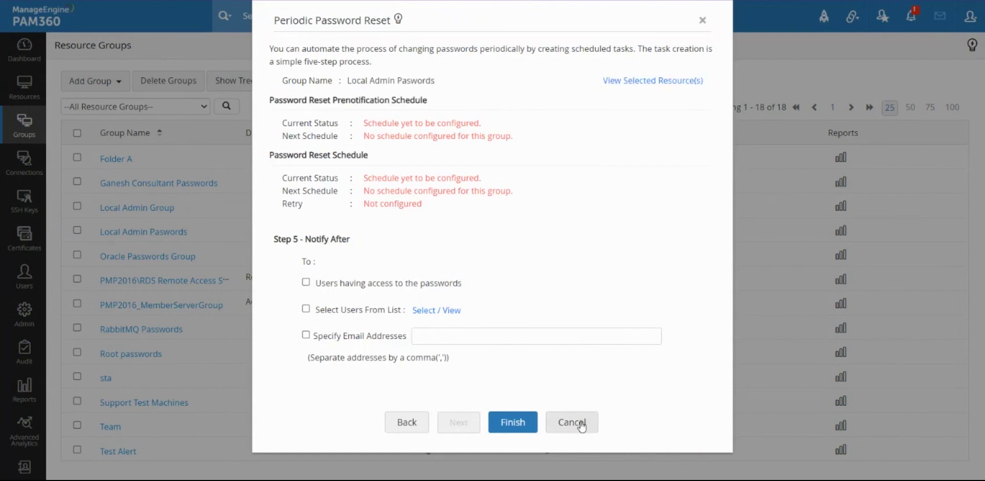
left_click(579, 424)
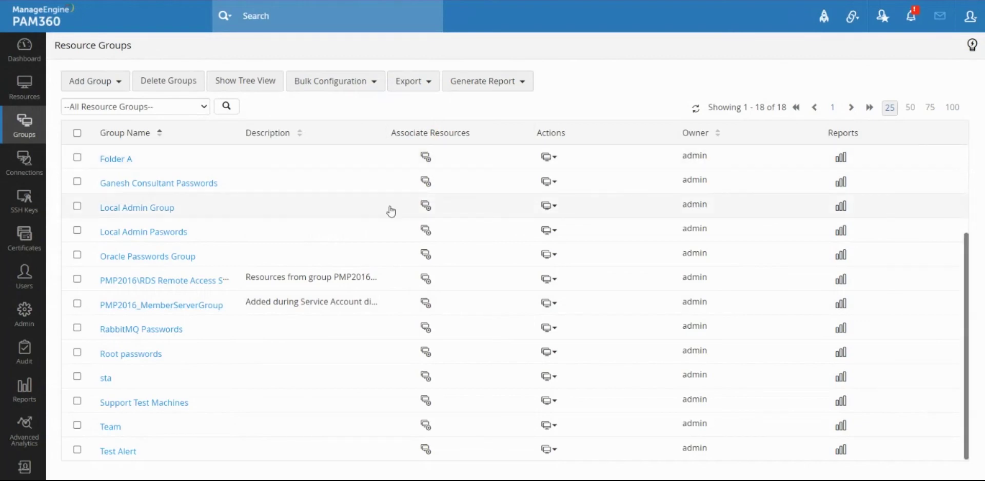
scroll(388, 195, "up", 3)
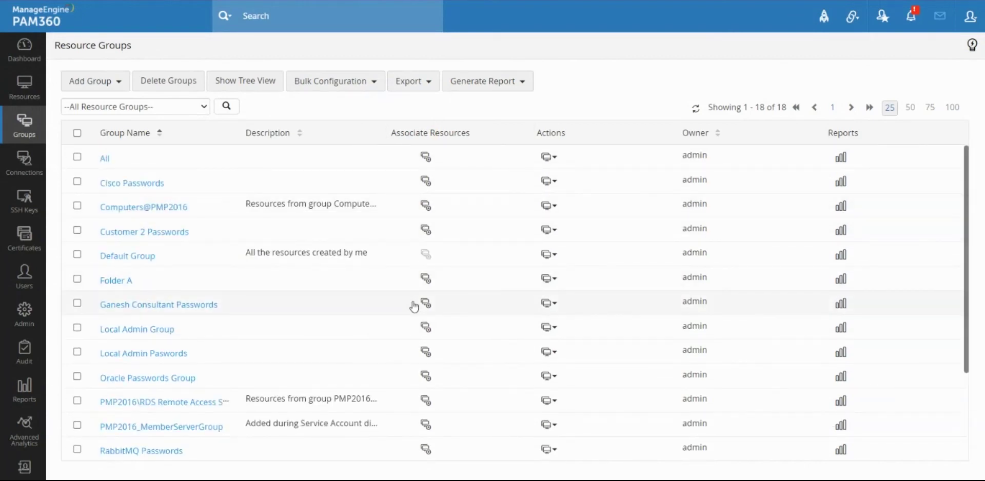